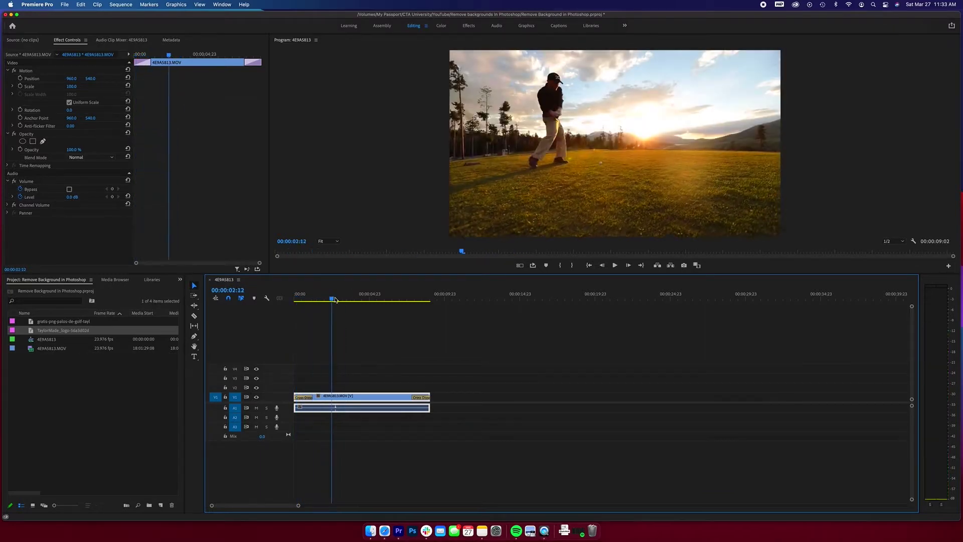
- Search Google Images for 'taylormade golf logo' in a new Safari tab
{"action": "key", "text": "super+Tab"}
{"action": "key", "text": "super+t"}
{"action": "type", "text": "tayl"}
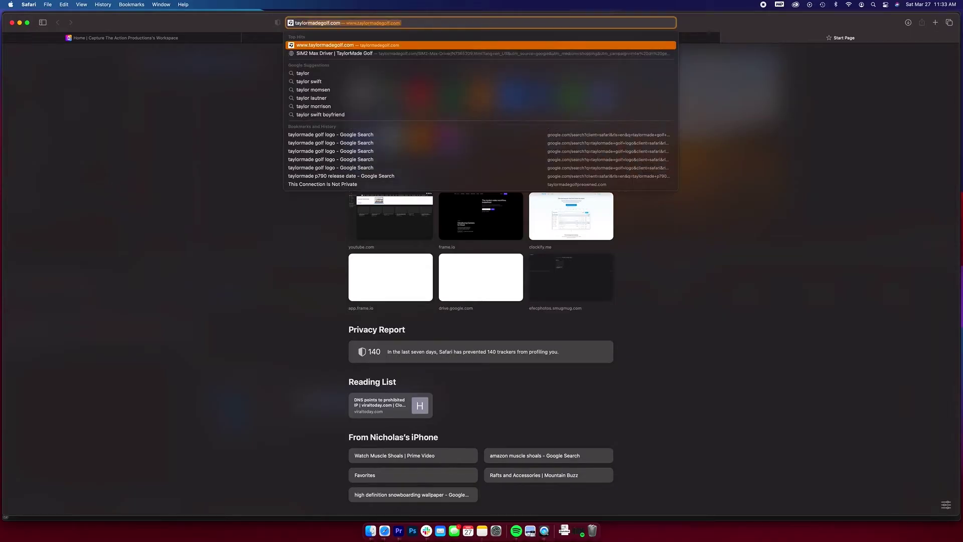
{"action": "type", "text": "ormade golf"}
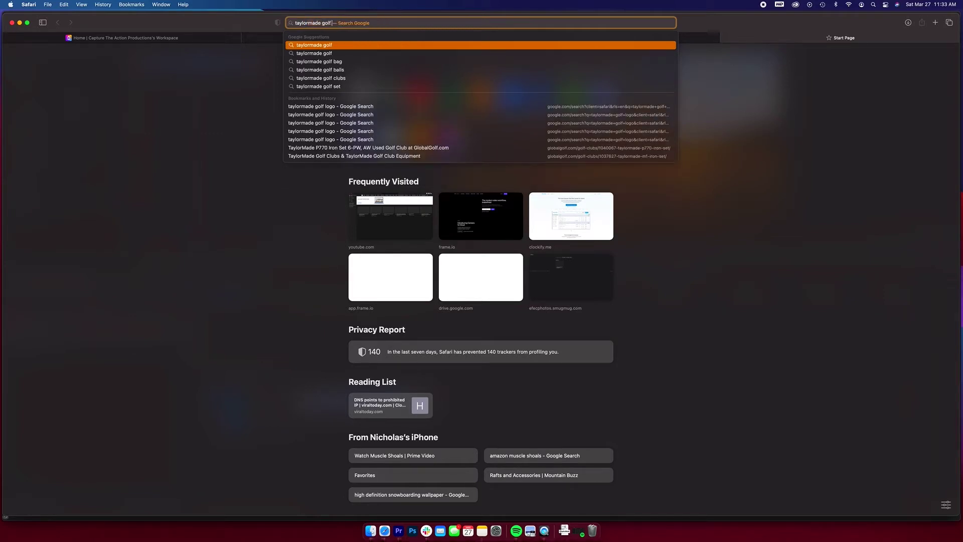
{"action": "type", "text": " logo"}
{"action": "key", "text": "Return"}
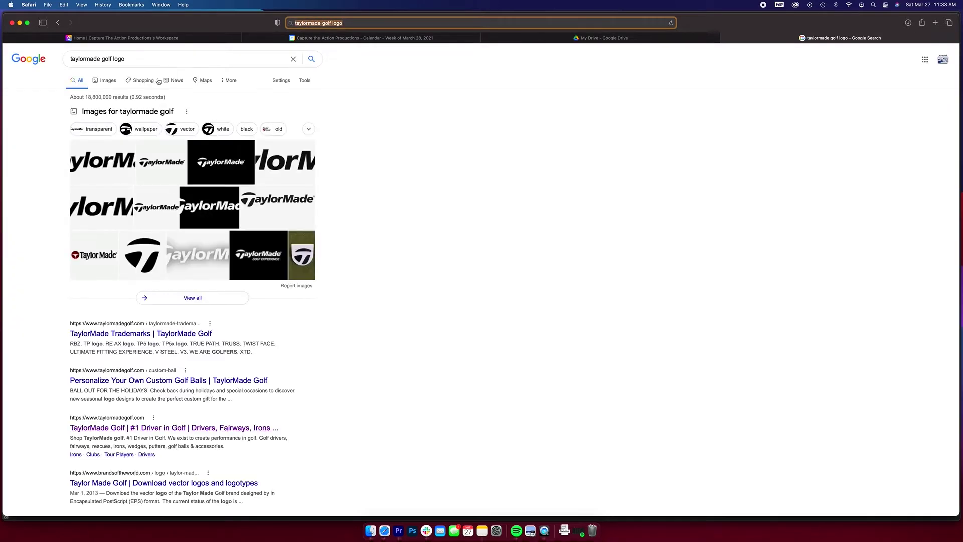
{"action": "left_click", "coordinate": [114, 84]}
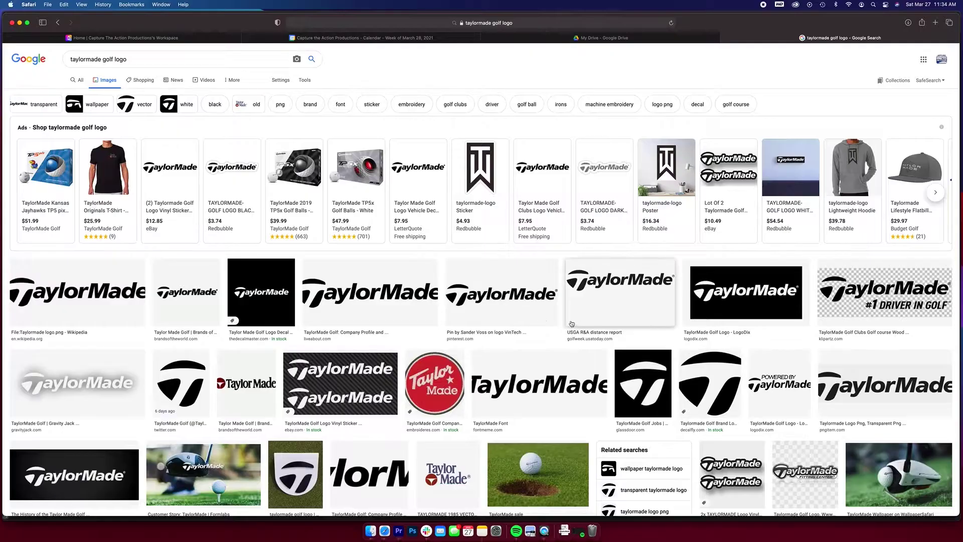
- Save the white-background TaylorMade logo image from Google Images to Downloads
{"action": "left_click", "coordinate": [387, 314]}
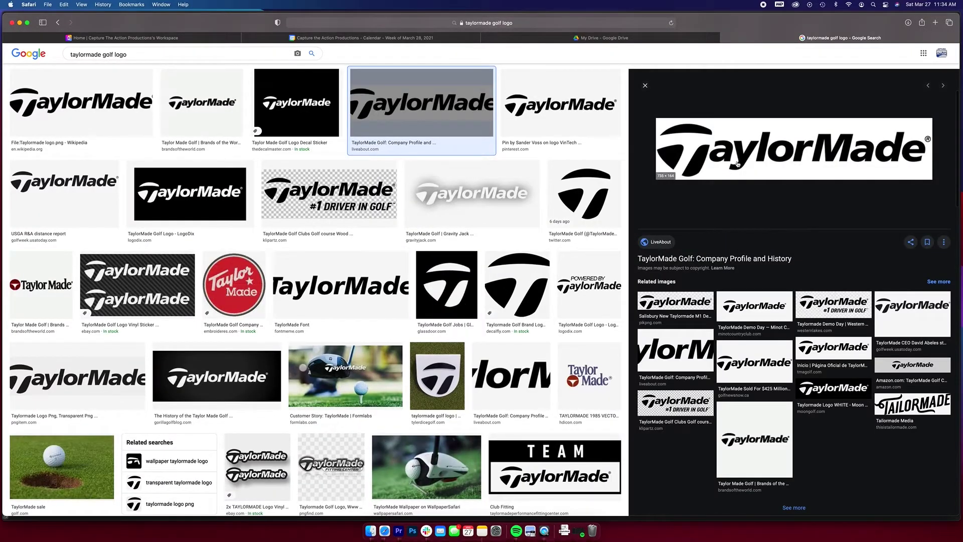
{"action": "right_click", "coordinate": [743, 153]}
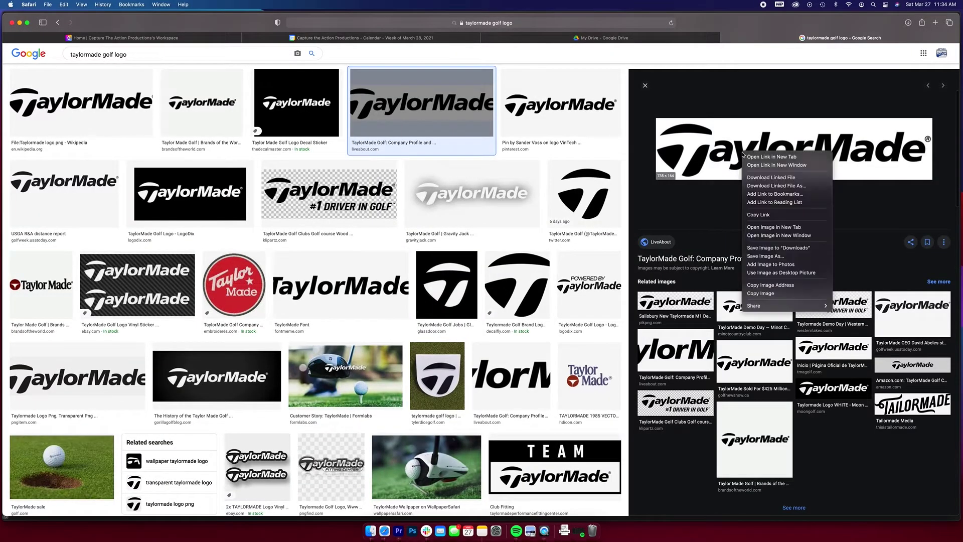
{"action": "left_click", "coordinate": [773, 251]}
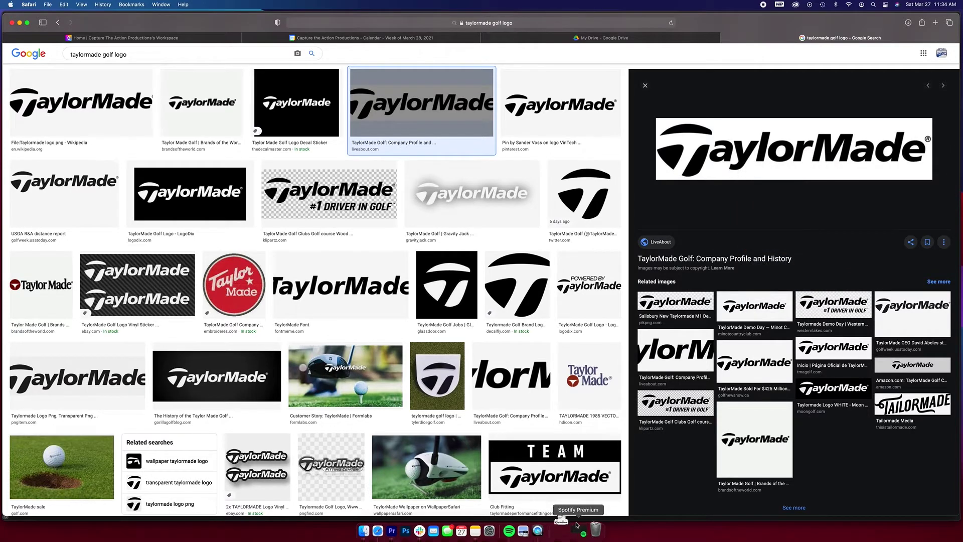
- Open the downloaded logo JPG in Photoshop from the Downloads stack, with Premiere Pro in front
{"action": "left_click", "coordinate": [564, 530]}
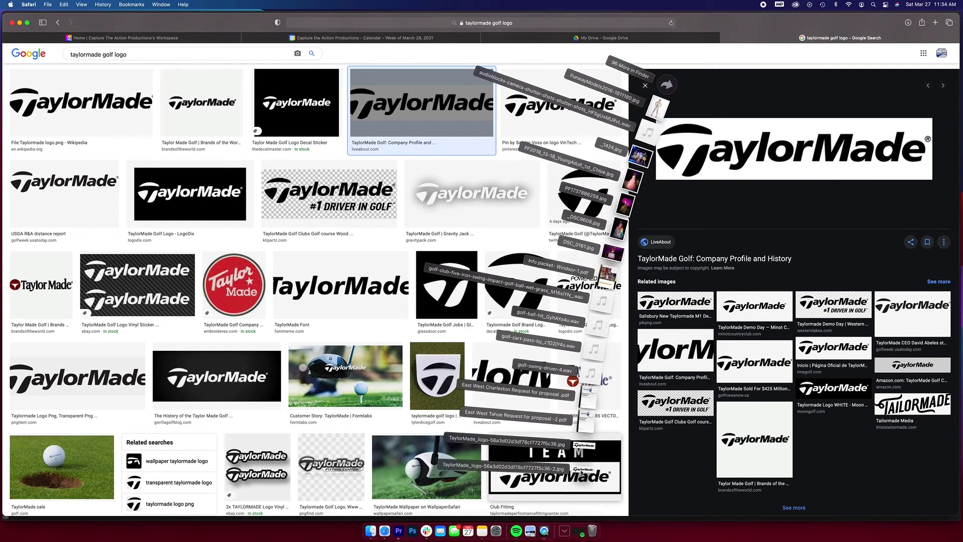
{"action": "left_click", "coordinate": [582, 471]}
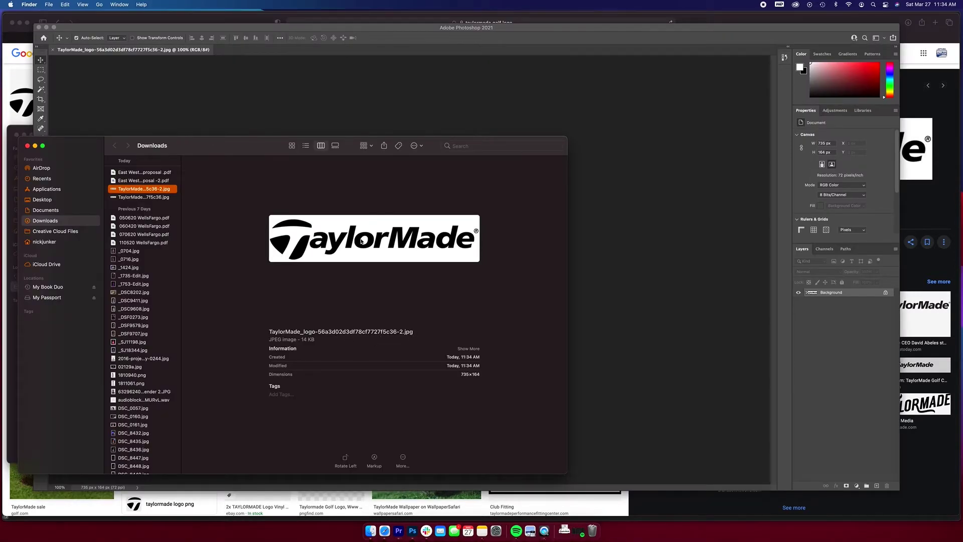
{"action": "left_click", "coordinate": [399, 531]}
- Try the logo JPG over the golf footage, then delete the white-boxed clip from the timeline
{"action": "left_click", "coordinate": [397, 315]}
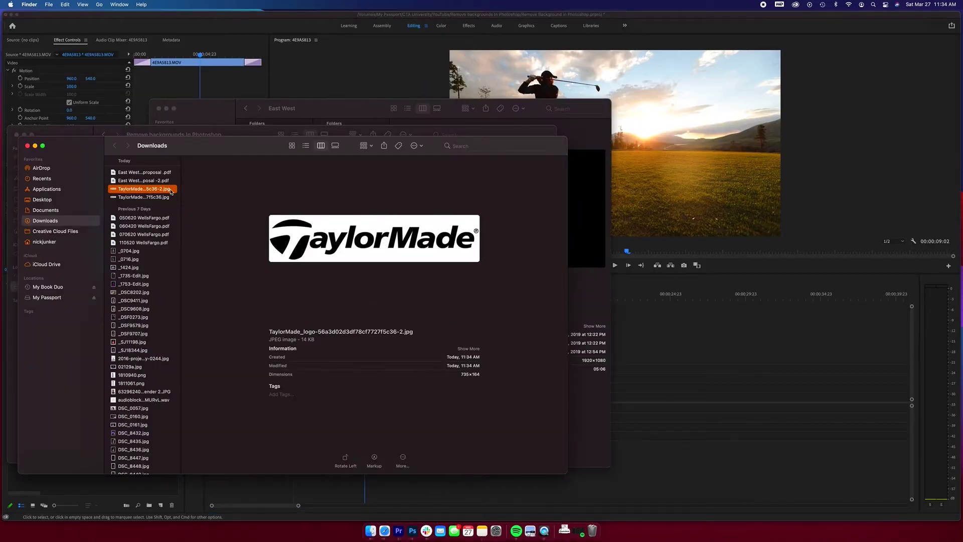
{"action": "left_click_drag", "start_coordinate": [171, 192], "coordinate": [372, 388]}
{"action": "left_click_drag", "start_coordinate": [357, 299], "coordinate": [415, 300]}
{"action": "left_click", "coordinate": [363, 299]}
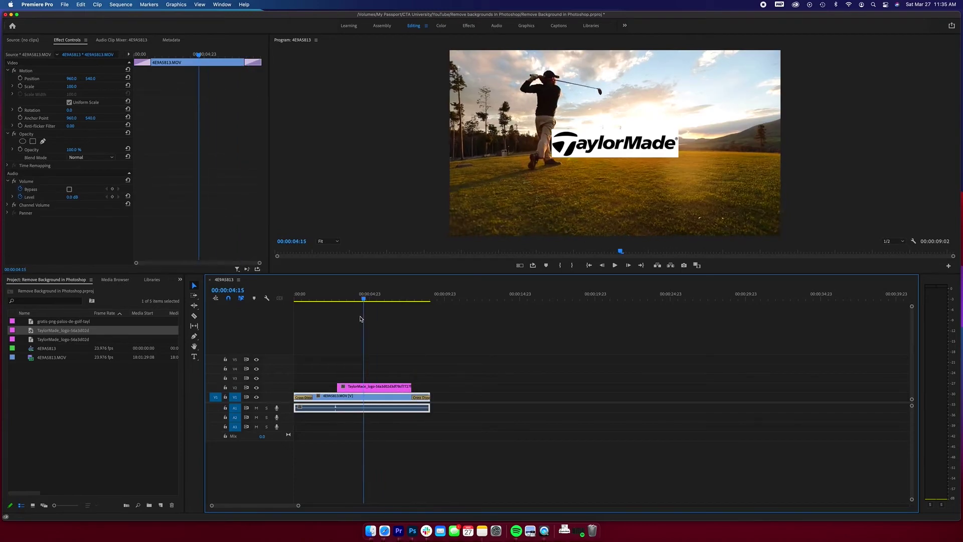
{"action": "left_click", "coordinate": [368, 388]}
{"action": "key", "text": "Delete"}
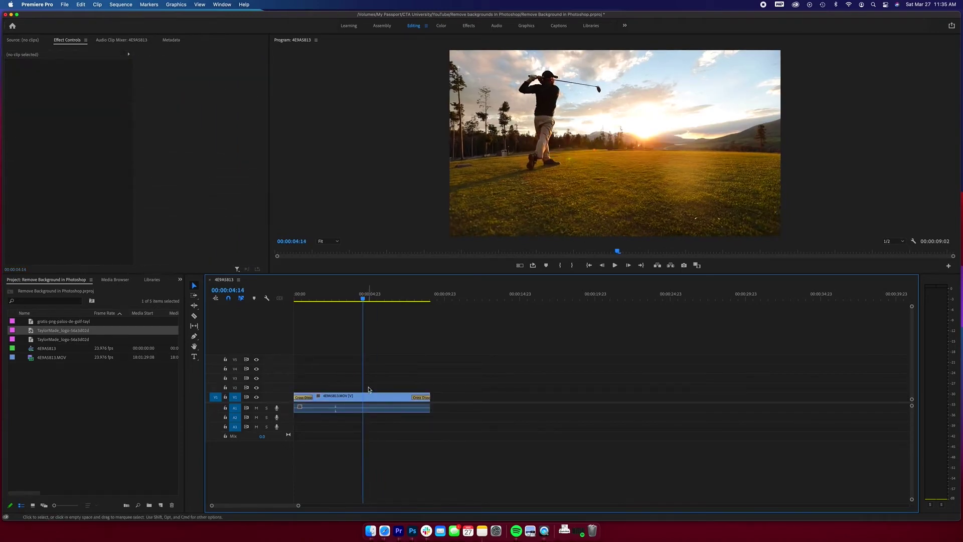
{"action": "key", "text": "super+Tab"}
{"action": "key", "text": "super+Tab"}
- Unlock the logo's Background into Layer 0 and select the white background with Magic Wand
{"action": "left_click", "coordinate": [411, 528]}
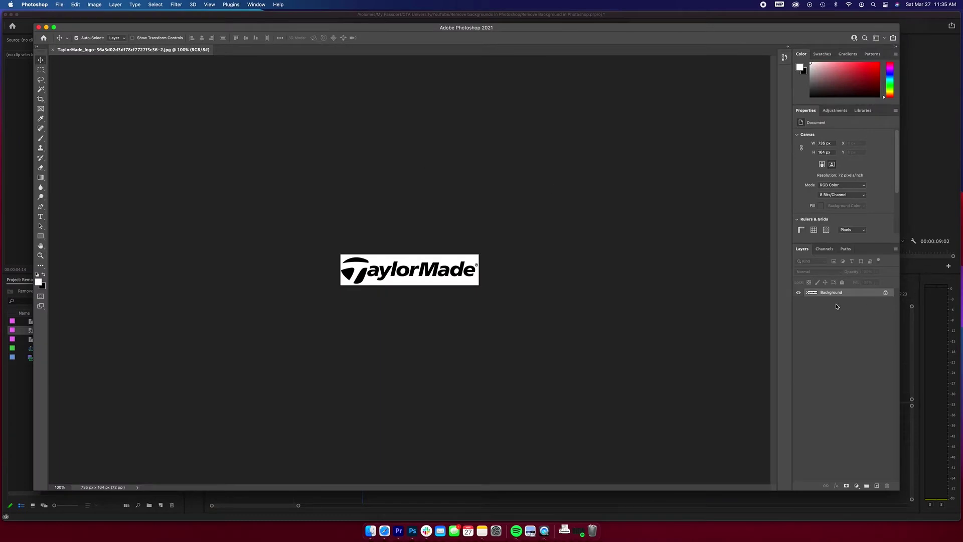
{"action": "left_click", "coordinate": [885, 294]}
{"action": "key", "text": "super+z"}
{"action": "key", "text": "super+z"}
{"action": "left_click", "coordinate": [886, 294]}
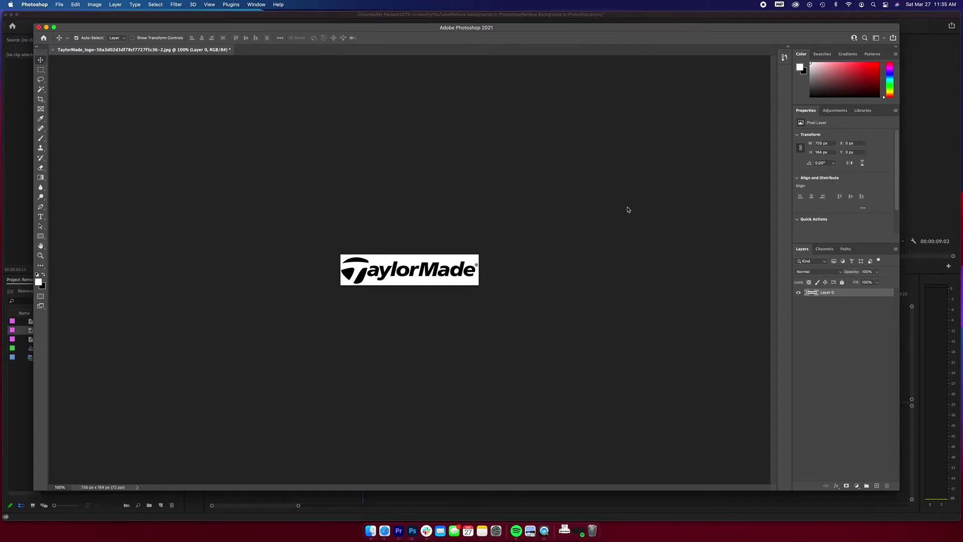
{"action": "left_click", "coordinate": [42, 92]}
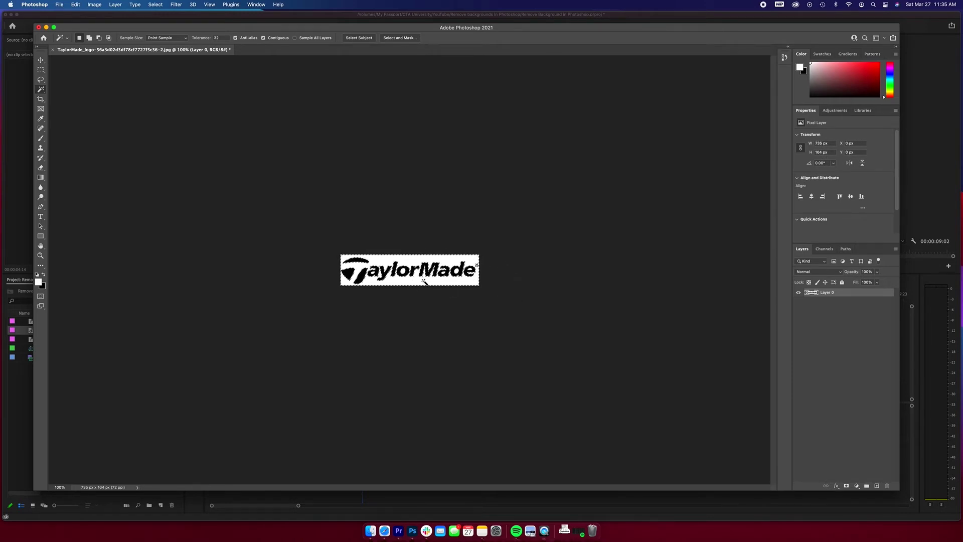
- Zoom the logo to 300% and delete the selected white background
{"action": "key", "text": "z"}
{"action": "left_click", "coordinate": [426, 280]}
{"action": "left_click", "coordinate": [426, 279]}
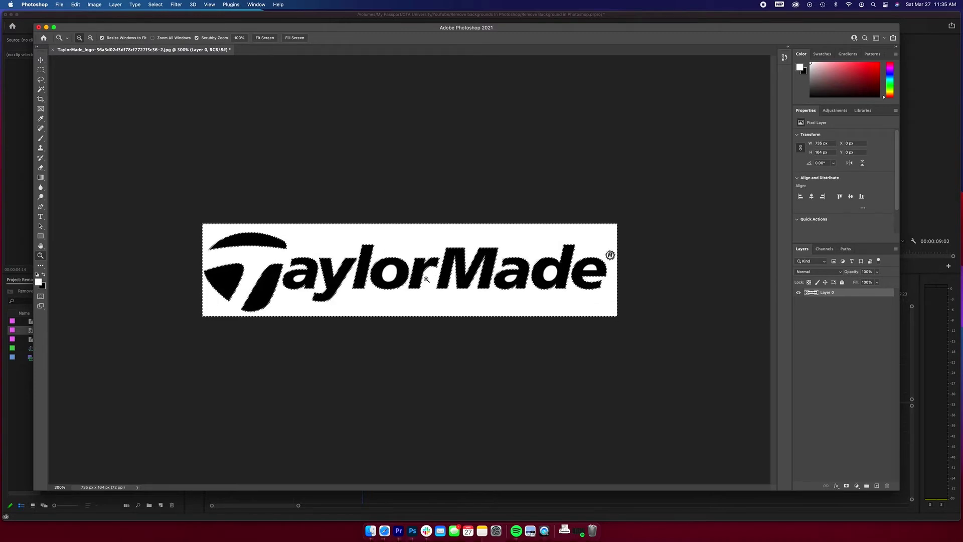
{"action": "key", "text": "w"}
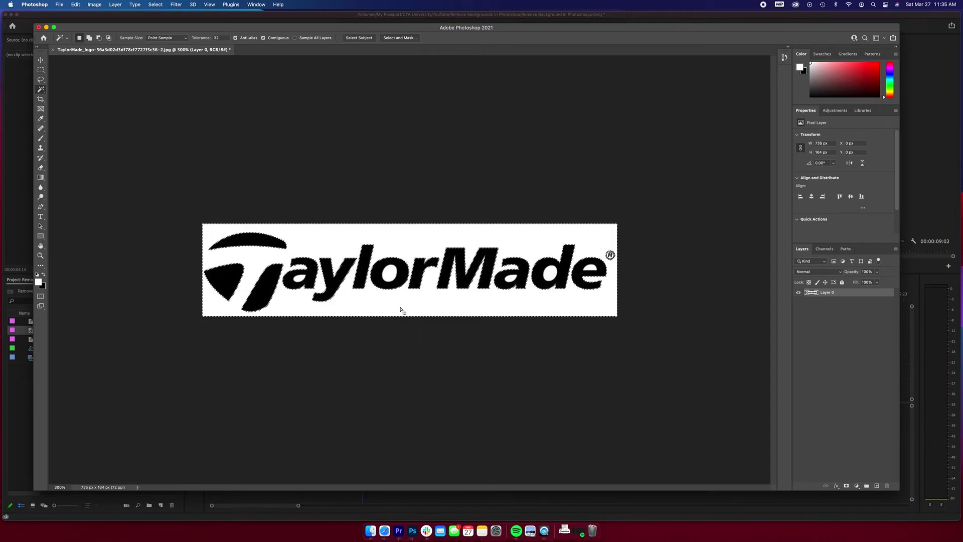
{"action": "key", "text": "Delete"}
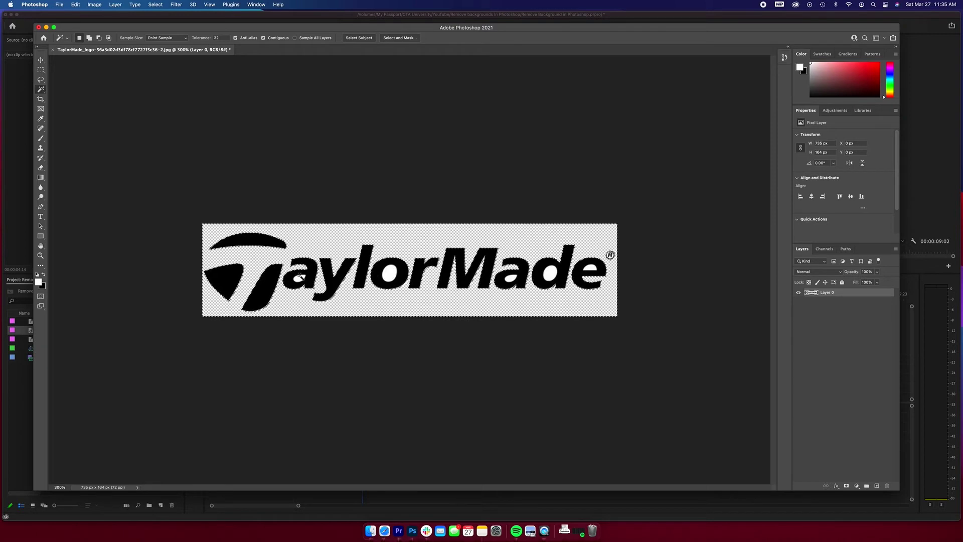
- Clear the leftover white inside the letters and ® mark, then check it up close
{"action": "left_click", "coordinate": [300, 281]}
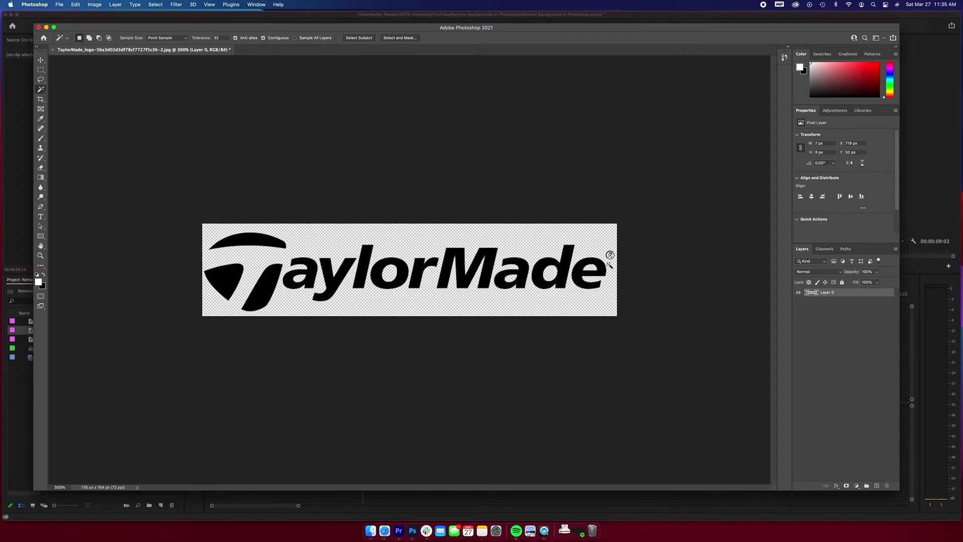
{"action": "key", "text": "z"}
{"action": "key", "text": "super+equal"}
{"action": "key", "text": "super+minus"}
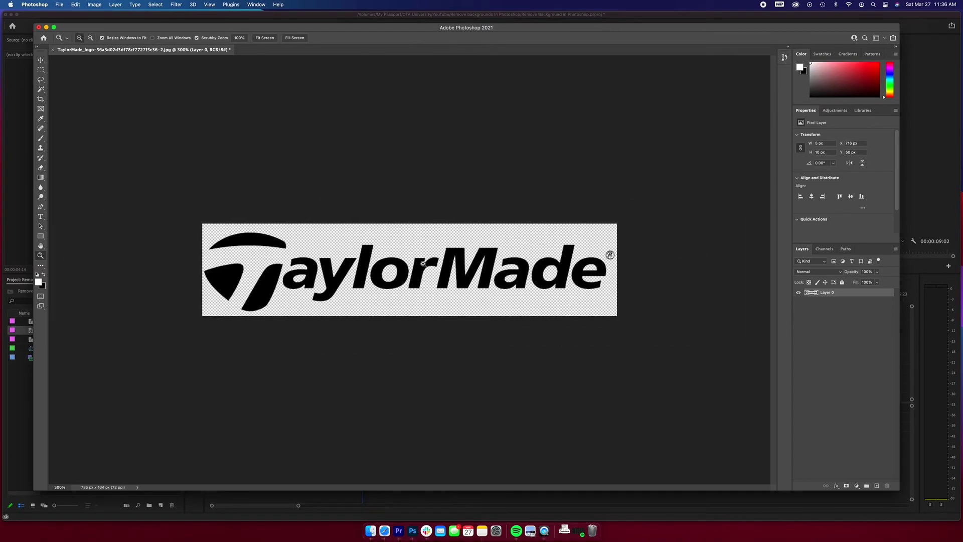
{"action": "key", "text": "v"}
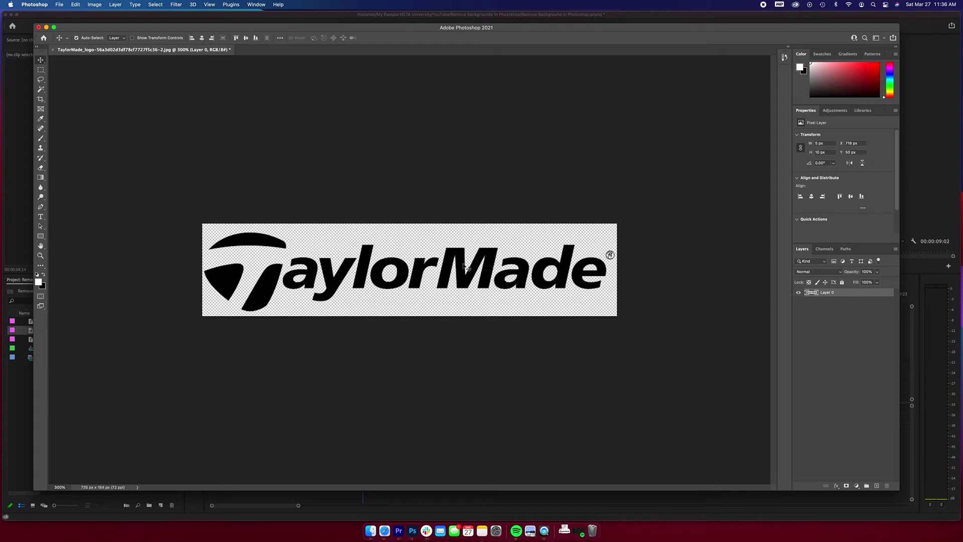
- Export the transparent logo through File > Export > Export As in PNG format
{"action": "left_click", "coordinate": [34, 5]}
{"action": "mouse_move", "coordinate": [59, 4]}
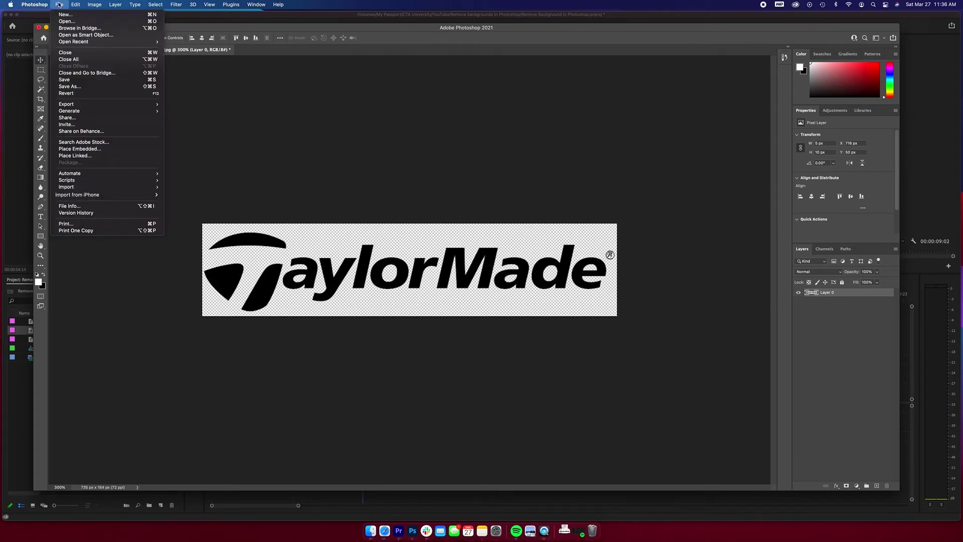
{"action": "mouse_move", "coordinate": [86, 104]}
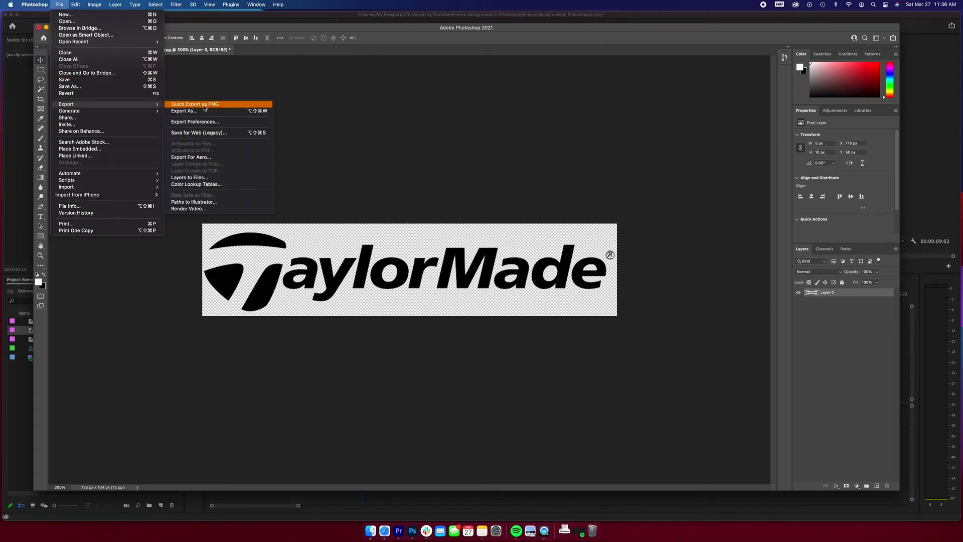
{"action": "left_click", "coordinate": [208, 111]}
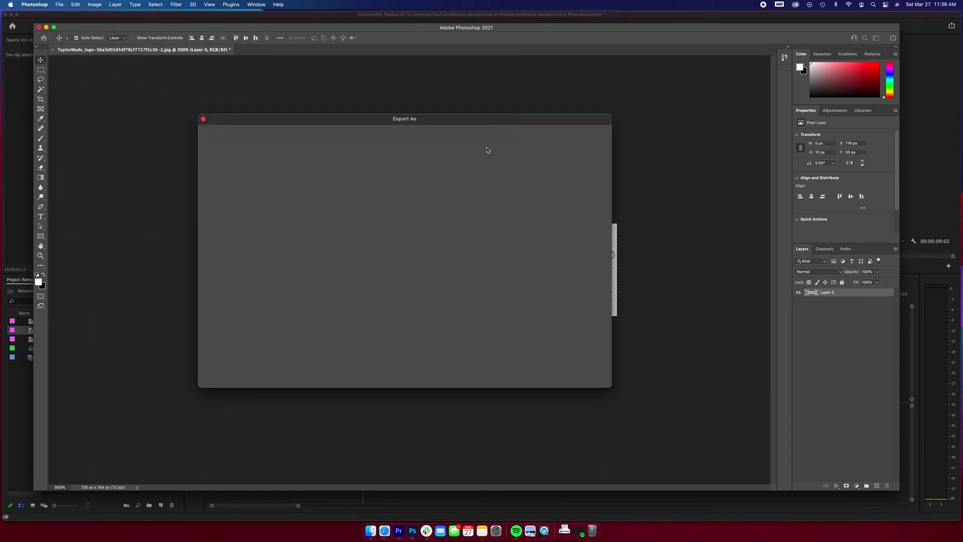
{"action": "left_click_drag", "start_coordinate": [426, 122], "coordinate": [447, 115]}
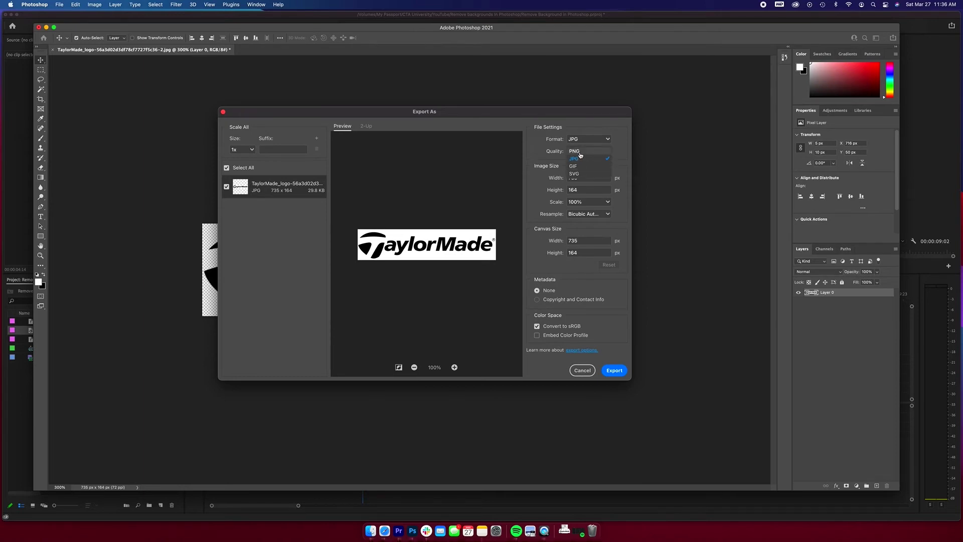
{"action": "left_click", "coordinate": [580, 155]}
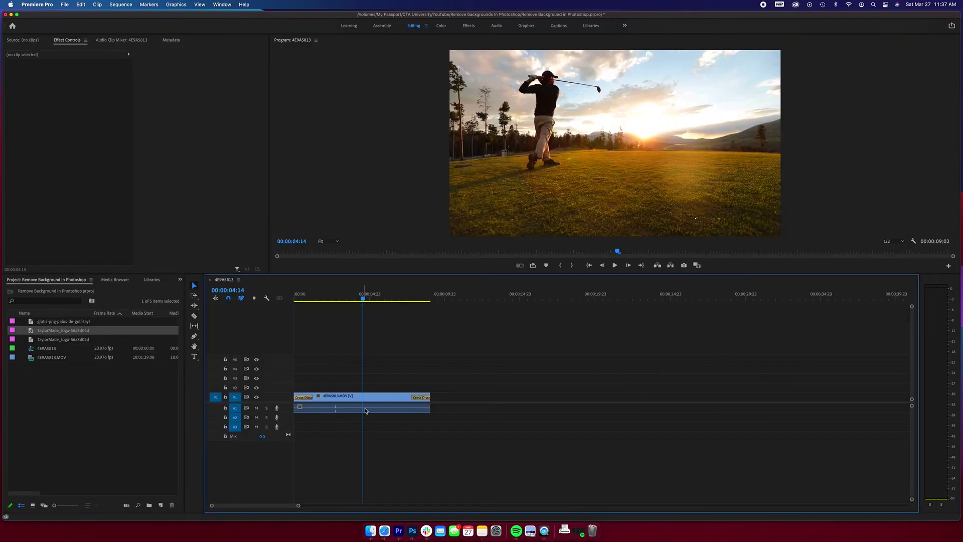
- Place the exported TaylorMade PNG on a video track above the golf clip
{"action": "left_click", "coordinate": [370, 530]}
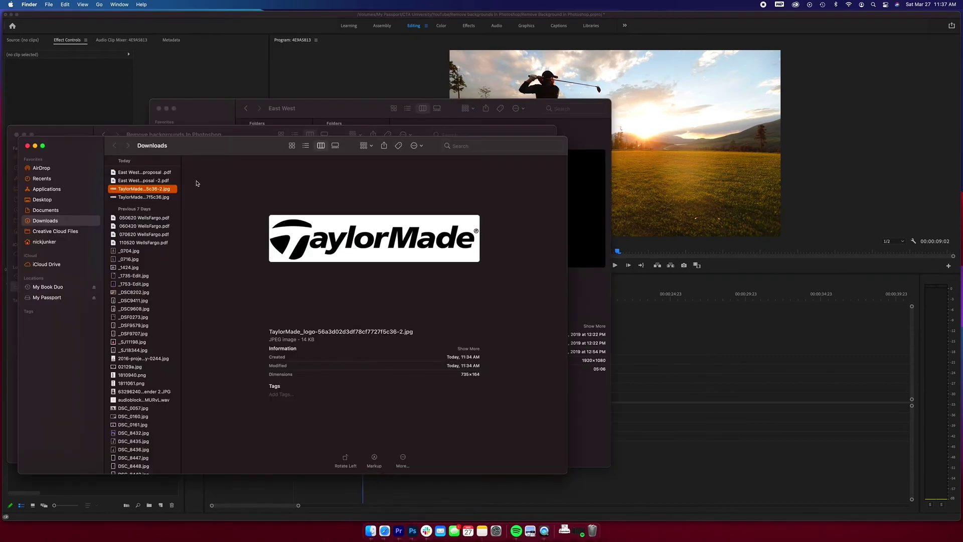
{"action": "left_click_drag", "start_coordinate": [374, 238], "coordinate": [655, 368]}
{"action": "left_click", "coordinate": [46, 297]}
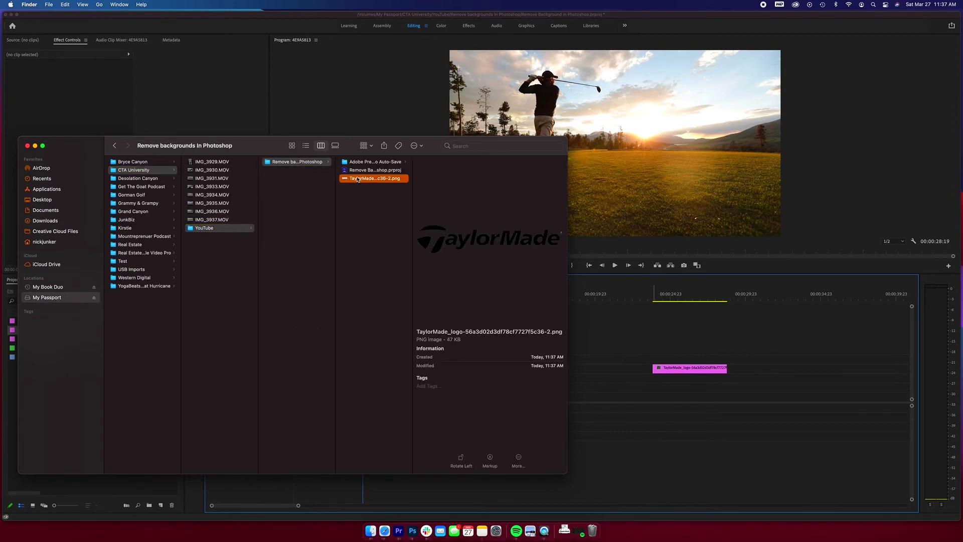
{"action": "left_click_drag", "start_coordinate": [666, 303], "coordinate": [368, 388]}
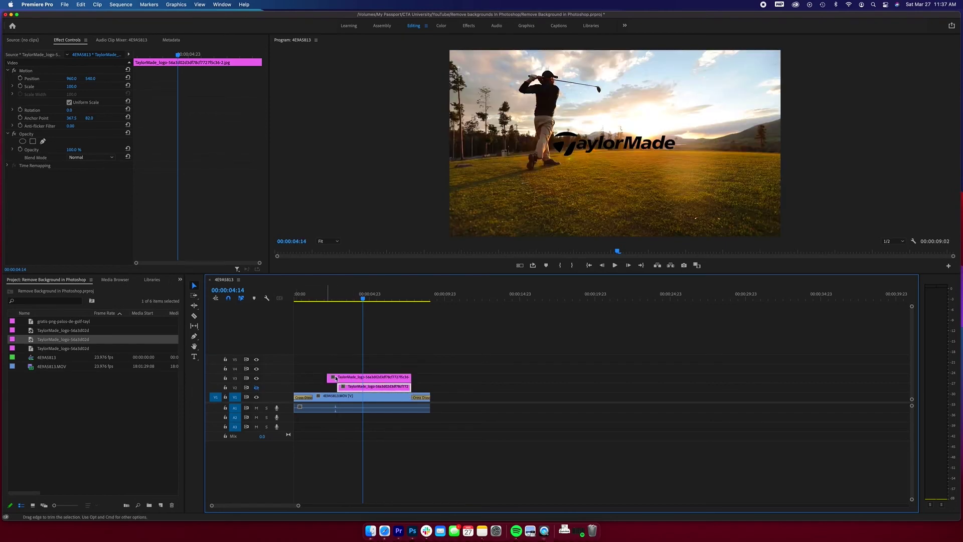
{"action": "key", "text": "Home"}
{"action": "left_click", "coordinate": [381, 408]}
{"action": "key", "text": "space"}
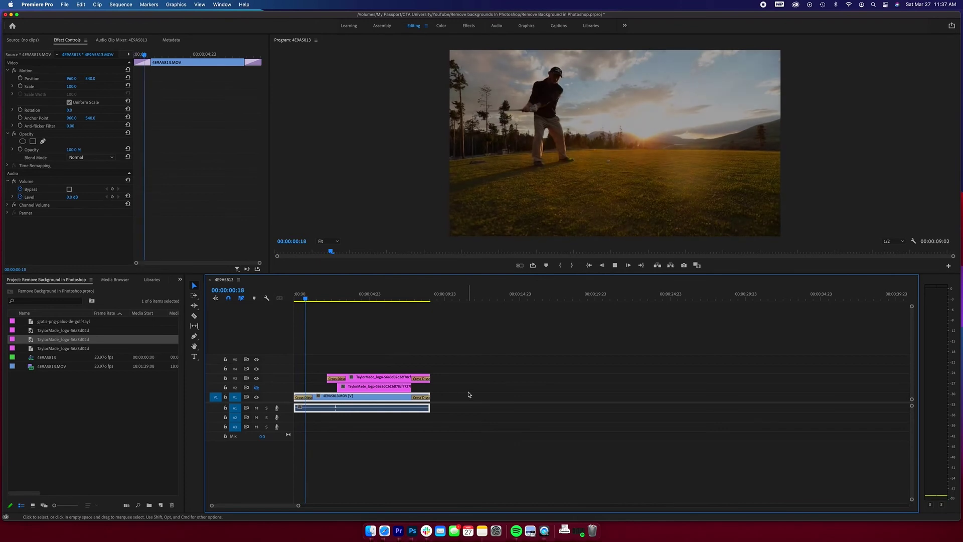